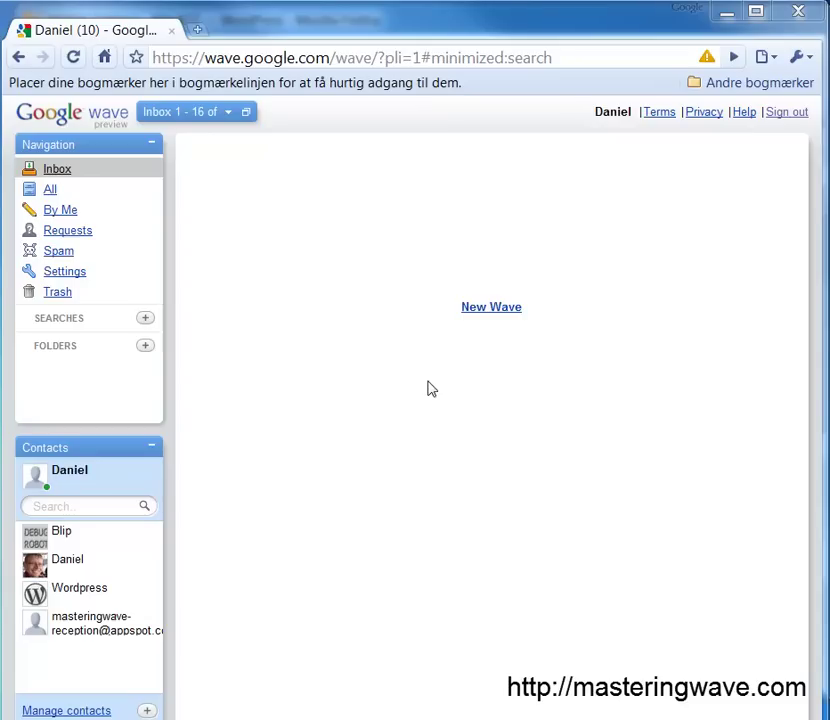
# Start a new wave titled 'screencast demo.' with some placeholder text
pyautogui.click(477, 309)
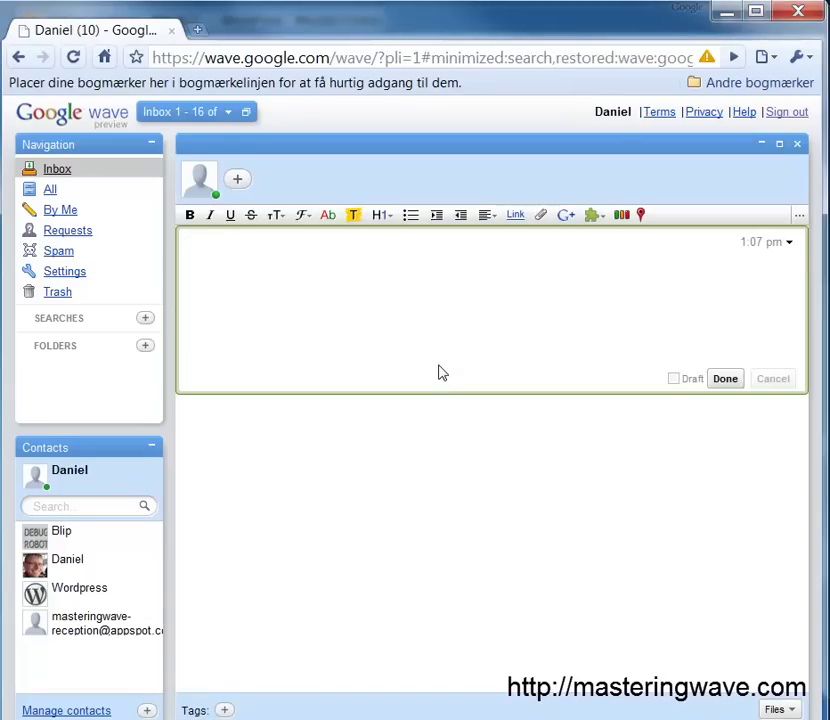
pyautogui.write('screencast demo. dsdasd')
# Add the Wordpress Upload robot as a participant on the wave
pyautogui.click(725, 380)
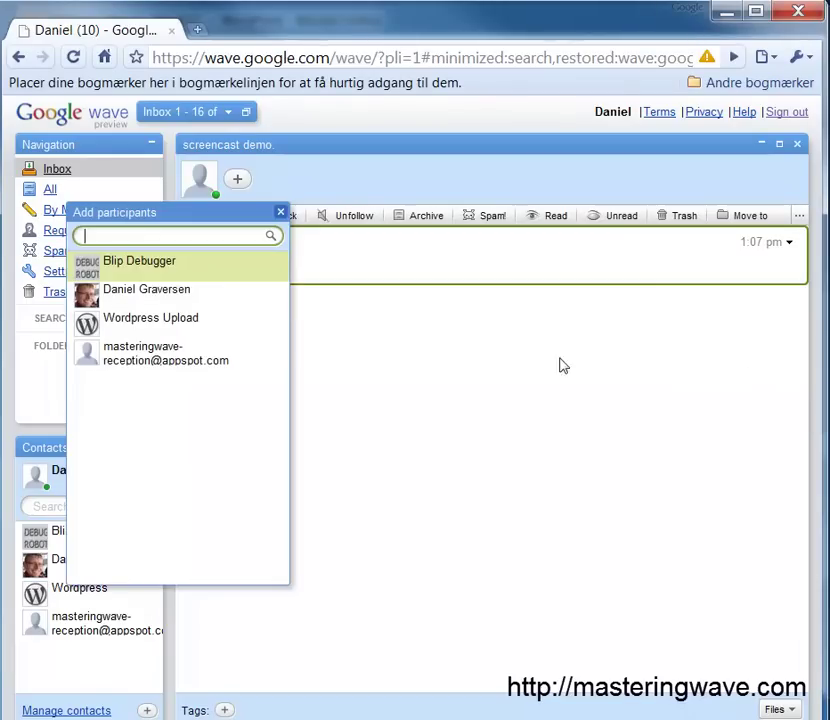
pyautogui.click(121, 331)
pyautogui.click(280, 212)
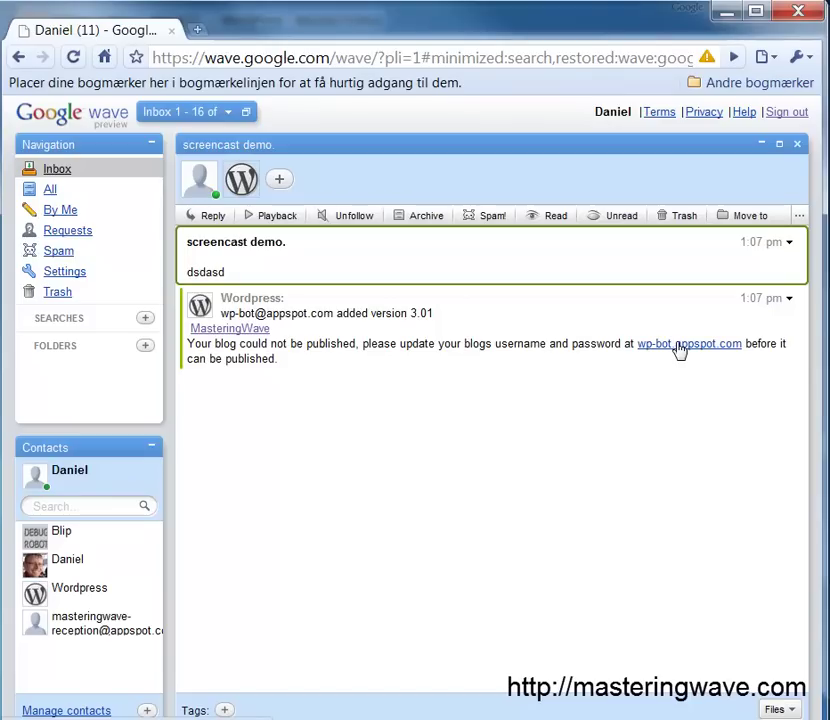
# Follow the robot's wp-bot.appspot.com link and log in with the Google account
pyautogui.click(680, 345)
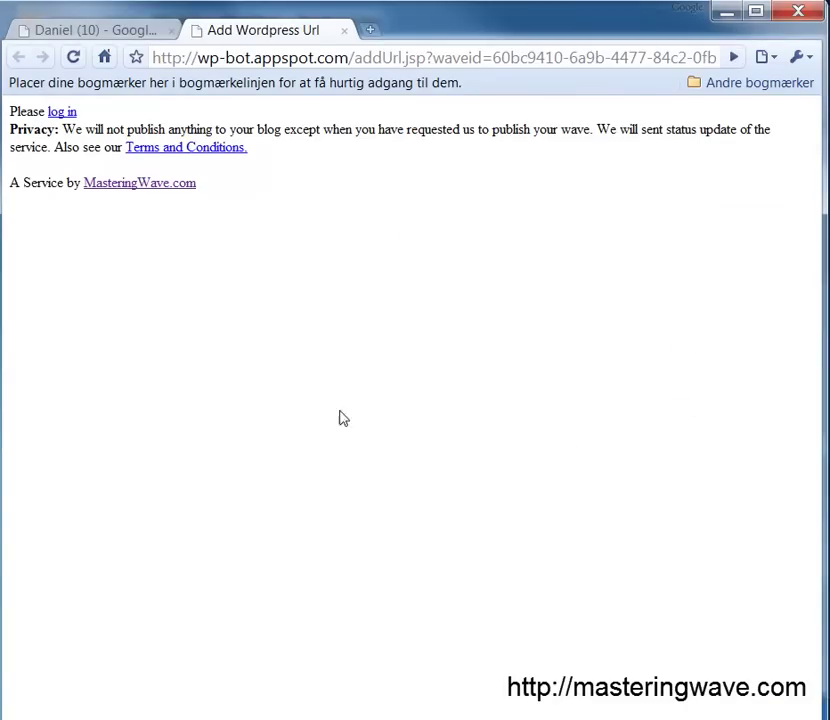
pyautogui.click(60, 114)
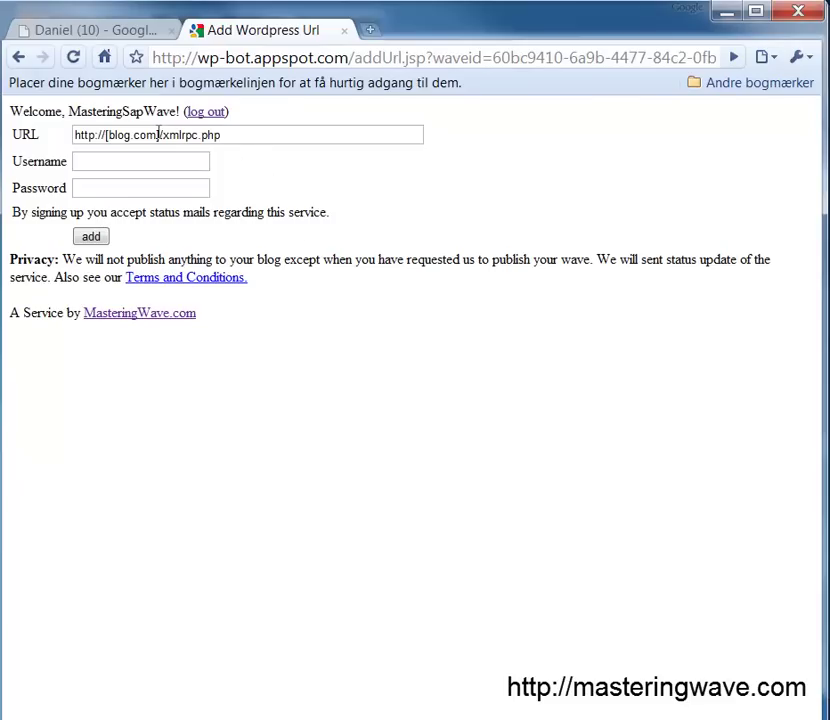
# Register blog wp-bot.masteringwave.com with username test and its password, and submit
pyautogui.moveTo(159, 134); pyautogui.dragTo(108, 134)
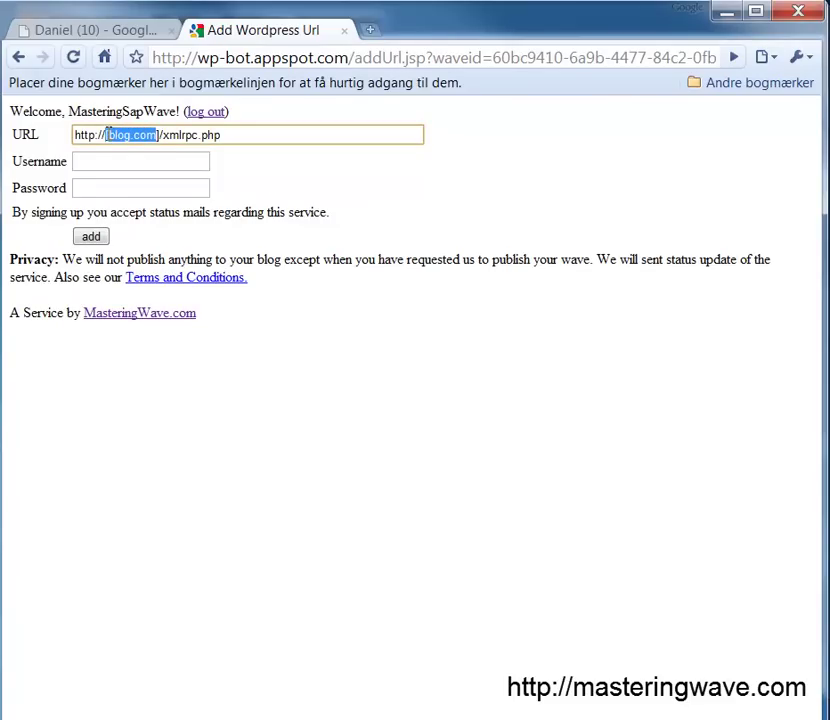
pyautogui.press('BackSpace')
pyautogui.write('w')
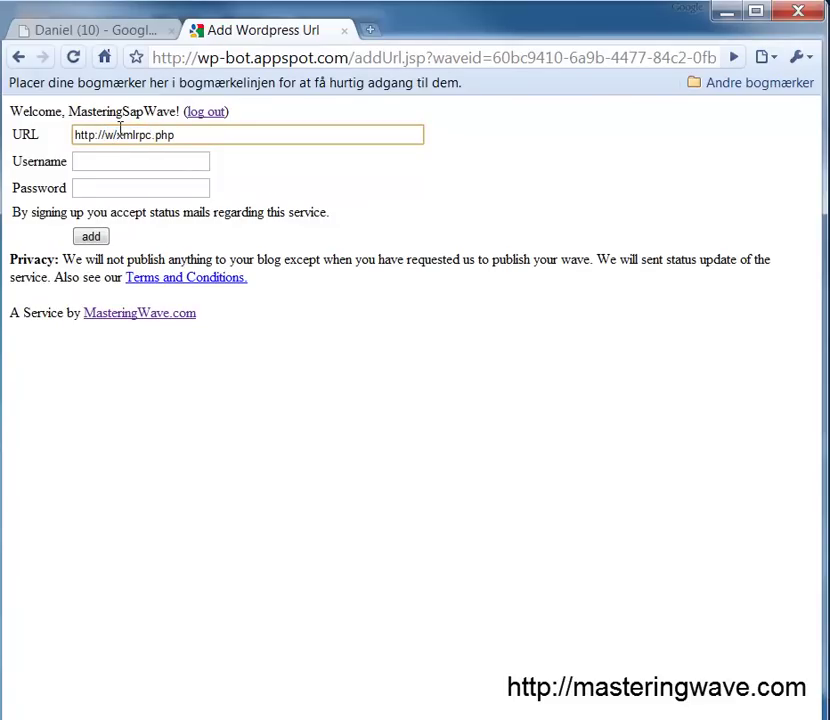
pyautogui.write('p-bot.masteringwave.com')
pyautogui.press('Tab')
pyautogui.write('tes')
pyautogui.press('Tab')
pyautogui.write('••••••••')
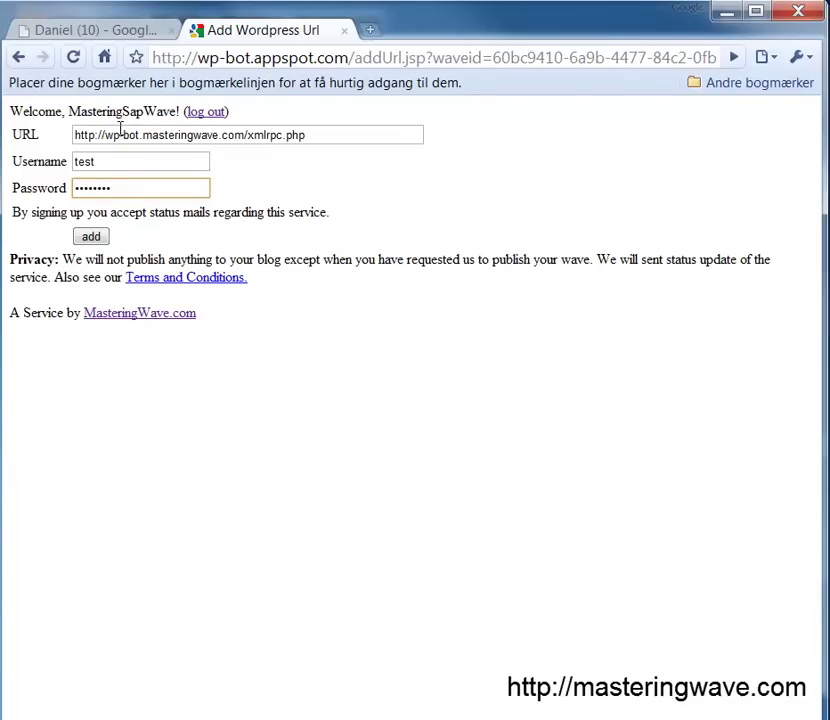
pyautogui.click(91, 238)
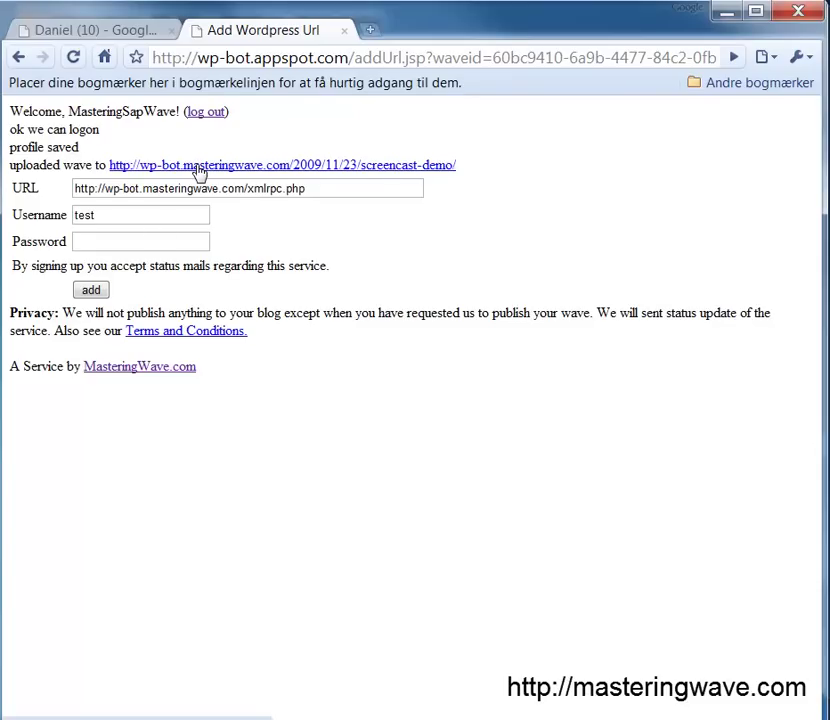
# Open the published 'screencast demo.' post and post a reply in its embedded wave
pyautogui.click(198, 172)
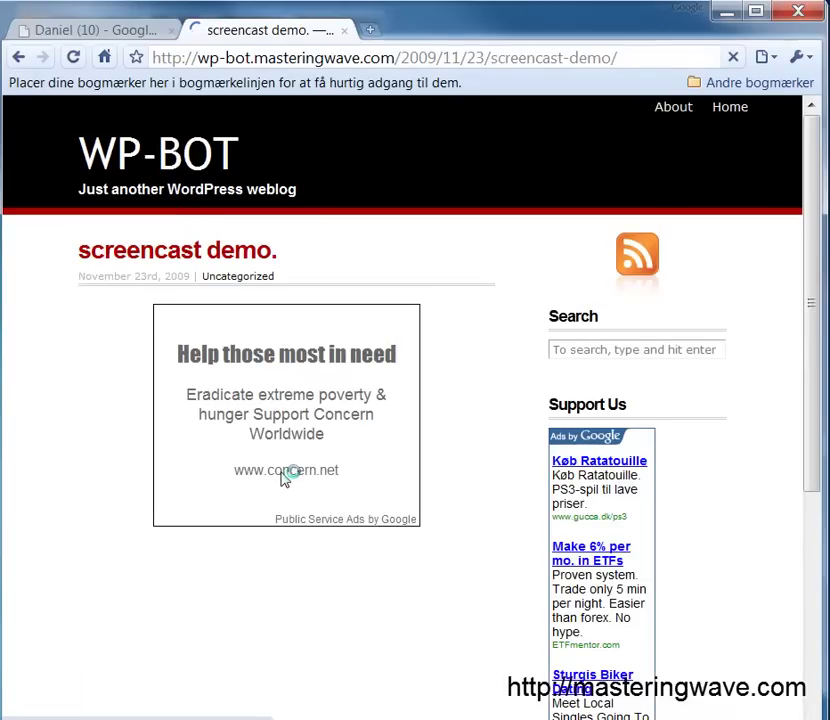
pyautogui.scroll(-3, 290, 480)
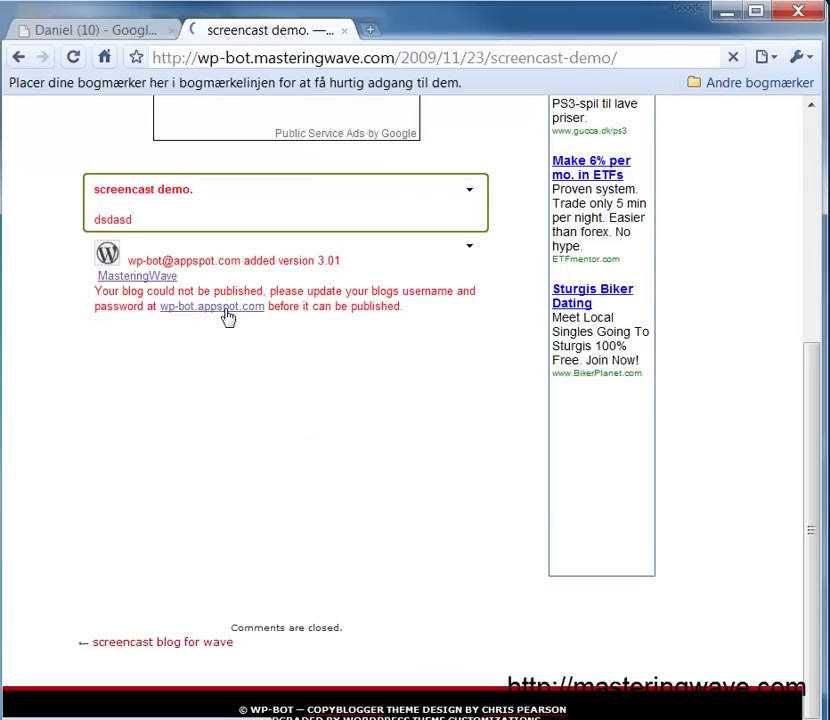
pyautogui.moveTo(233, 322)
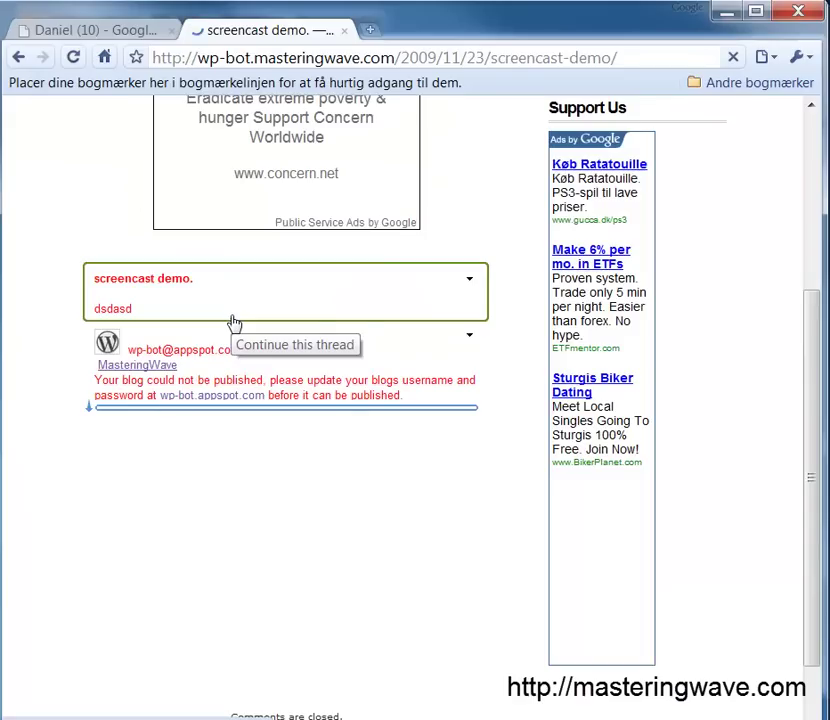
pyautogui.click(237, 406)
pyautogui.write('zxv<sbdsb')
pyautogui.click(407, 453)
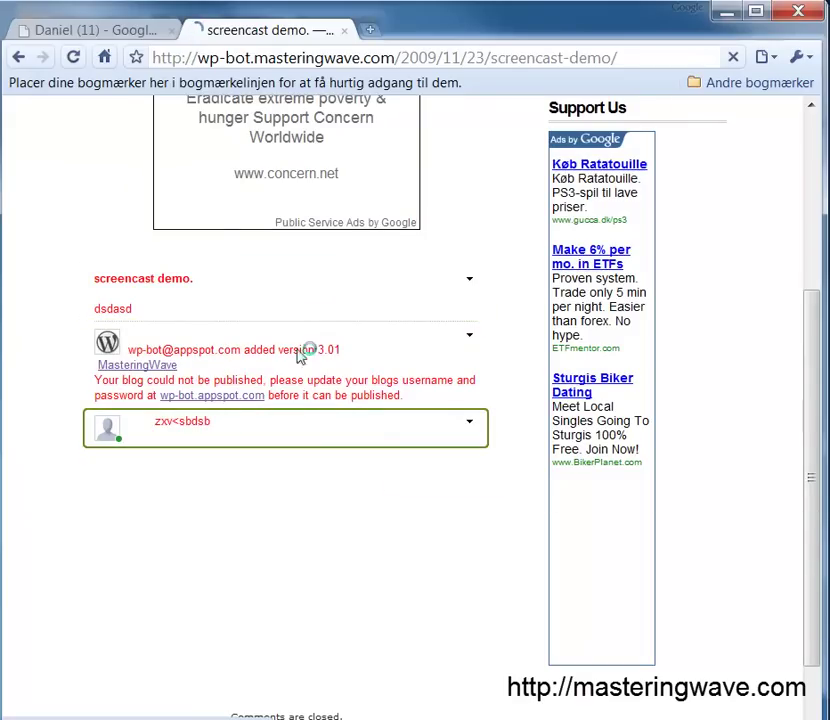
pyautogui.click(52, 24)
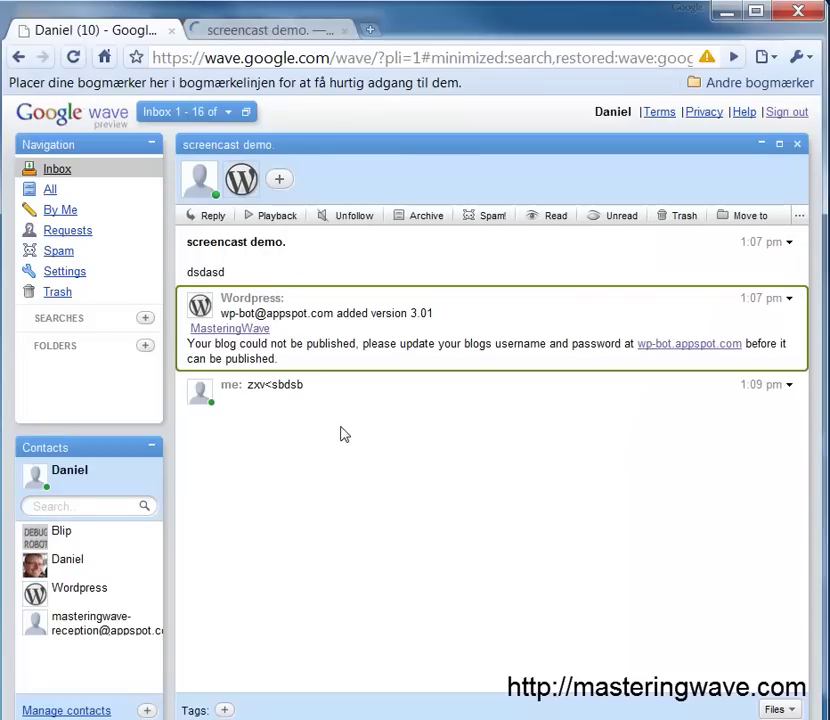
# Trash the 'screencast demo.' wave and start a new wave titled 'next robot'
pyautogui.click(684, 218)
pyautogui.click(471, 309)
pyautogui.write('next robot')
# Add the Wordpress Upload robot and open the published 'next robot' post
pyautogui.click(236, 190)
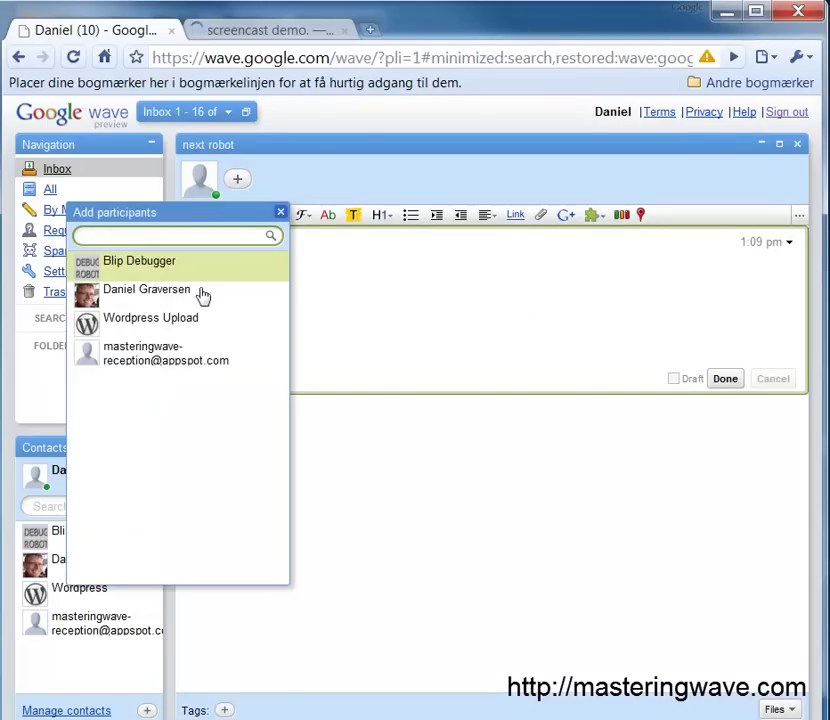
pyautogui.click(143, 324)
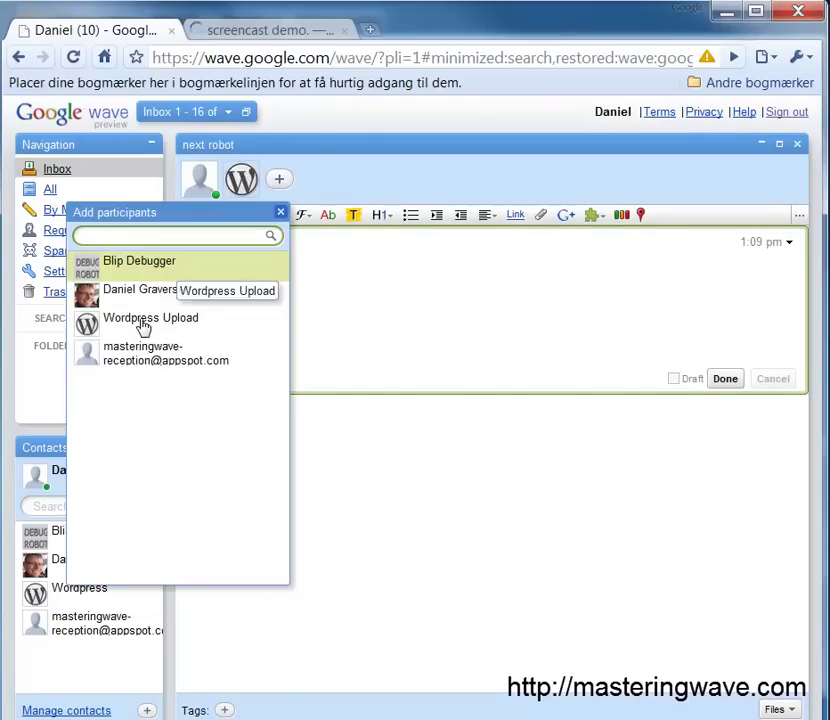
pyautogui.click(281, 212)
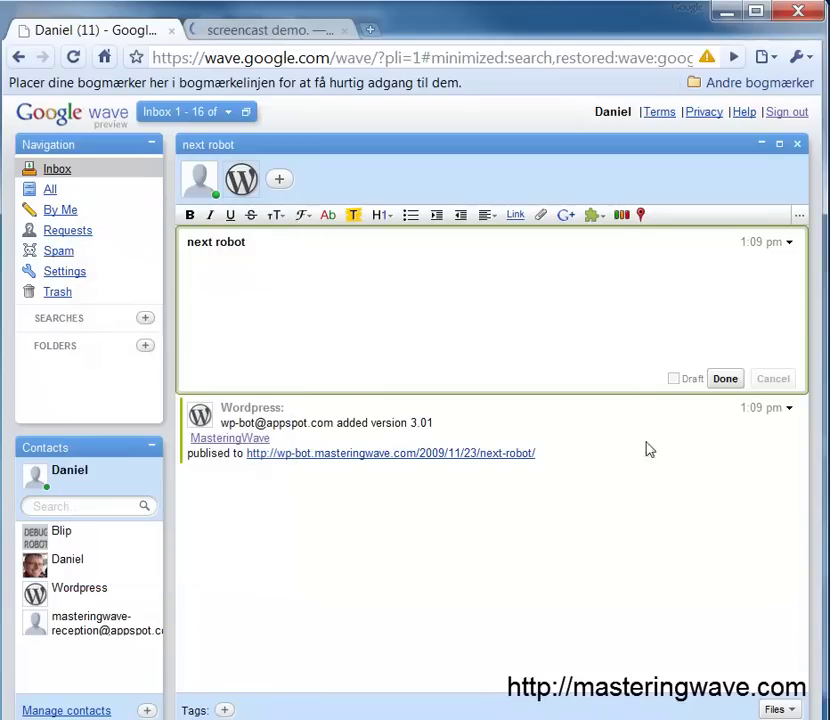
pyautogui.click(493, 455)
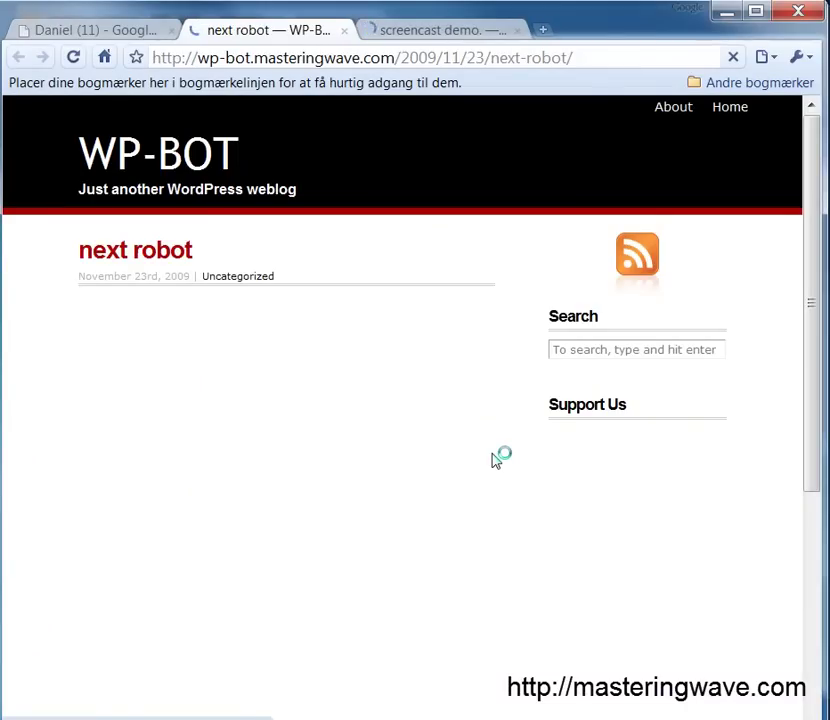
# View the embedded wave on the 'next robot' post, then switch to Firefox's WordPress admin
pyautogui.scroll(-5, 380, 455)
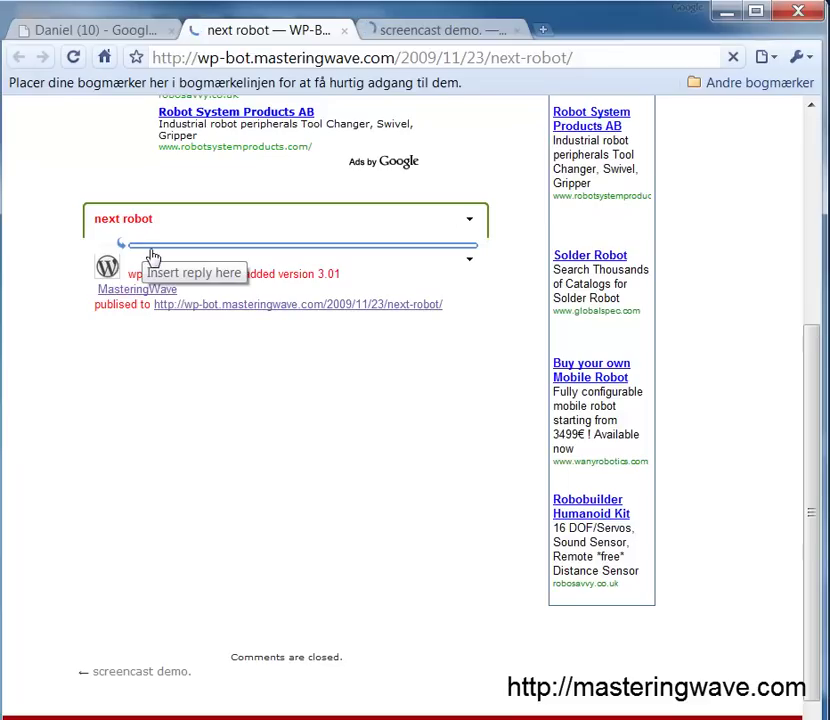
pyautogui.moveTo(163, 257)
pyautogui.hotkey('alt', 'Tab')
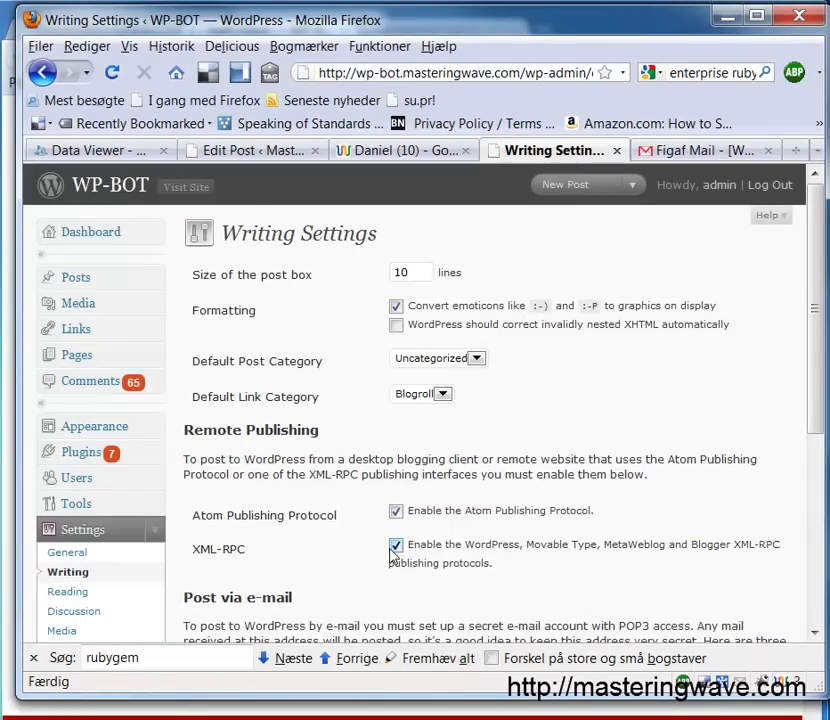
# Check that XML-RPC is enabled under Writing settings, then review the Wavr plugin options
pyautogui.scroll(-4, 326, 546)
pyautogui.scroll(1, 200, 480)
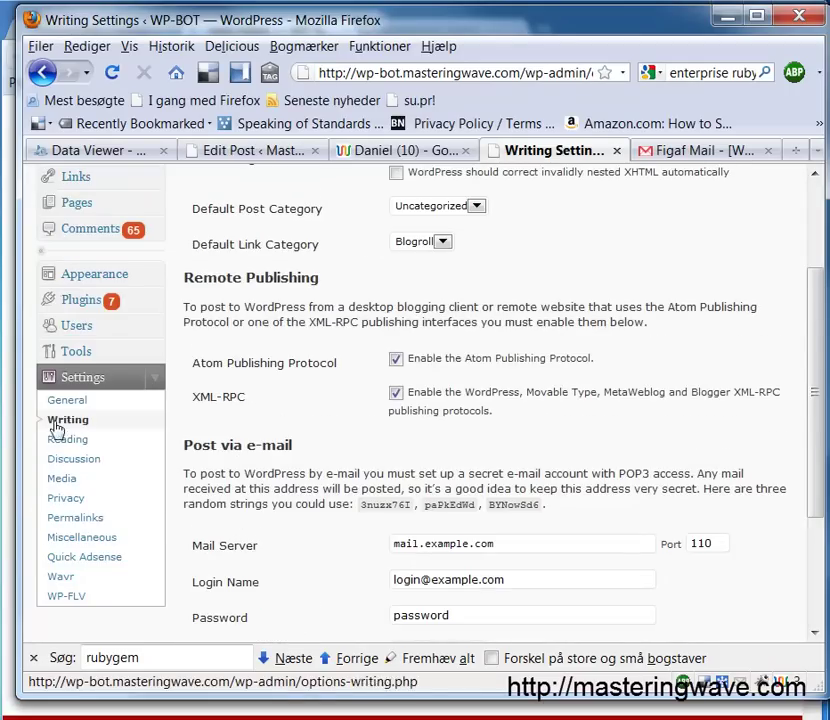
pyautogui.click(50, 577)
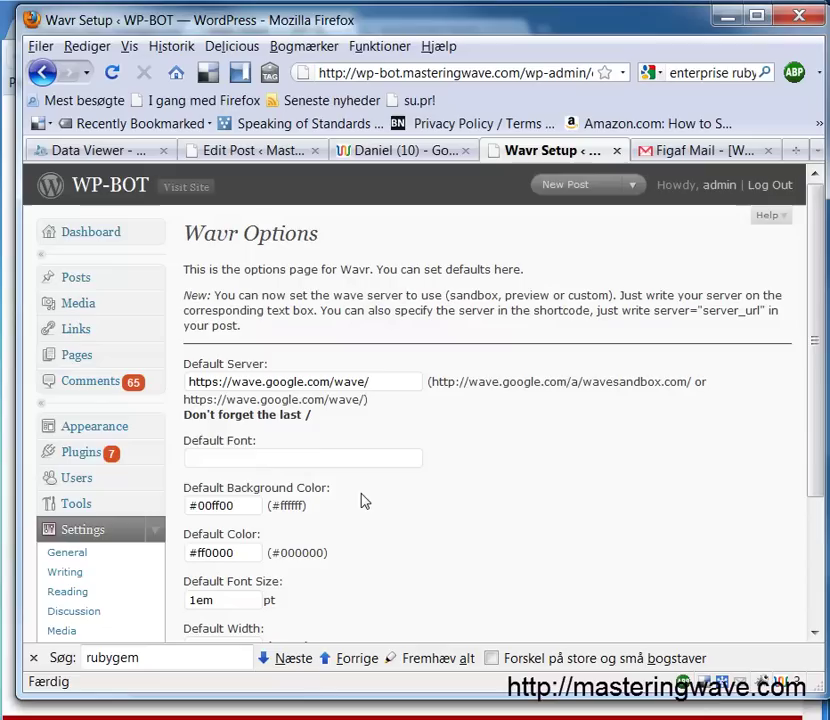
pyautogui.scroll(-3, 364, 501)
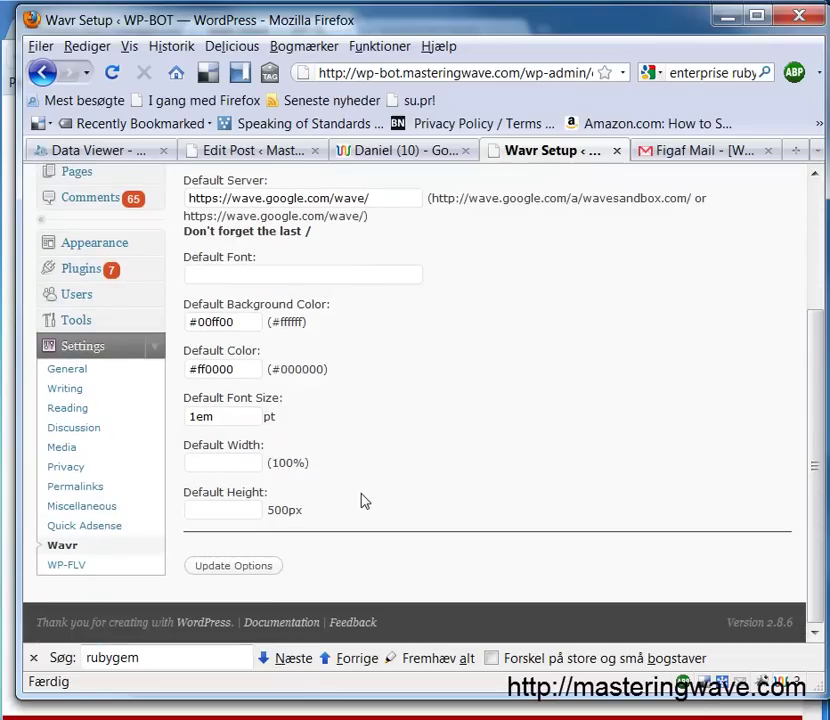
pyautogui.scroll(1, 364, 501)
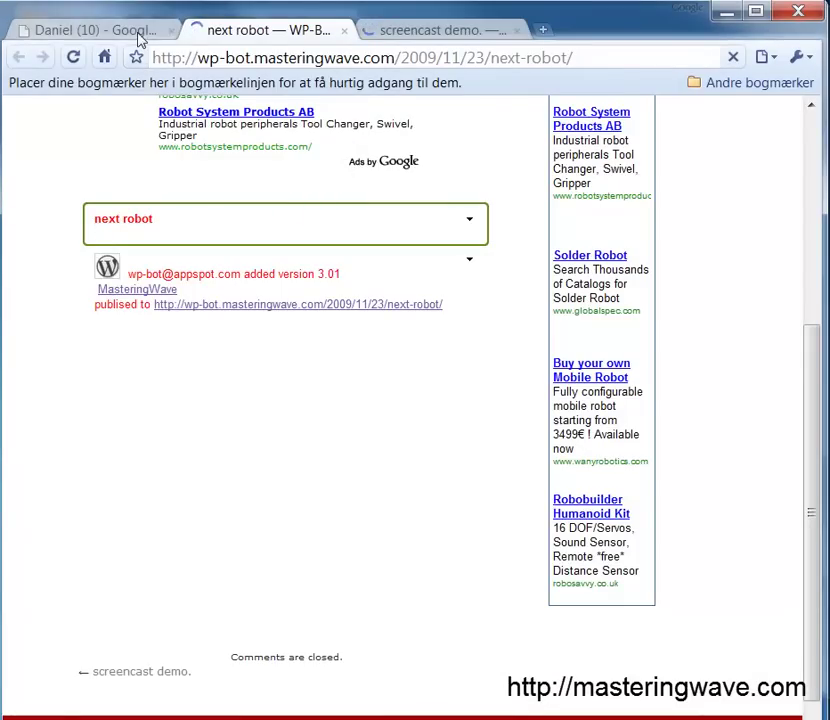
# Reopen the 'next robot' post from the published link in its embedded wave
pyautogui.click(158, 310)
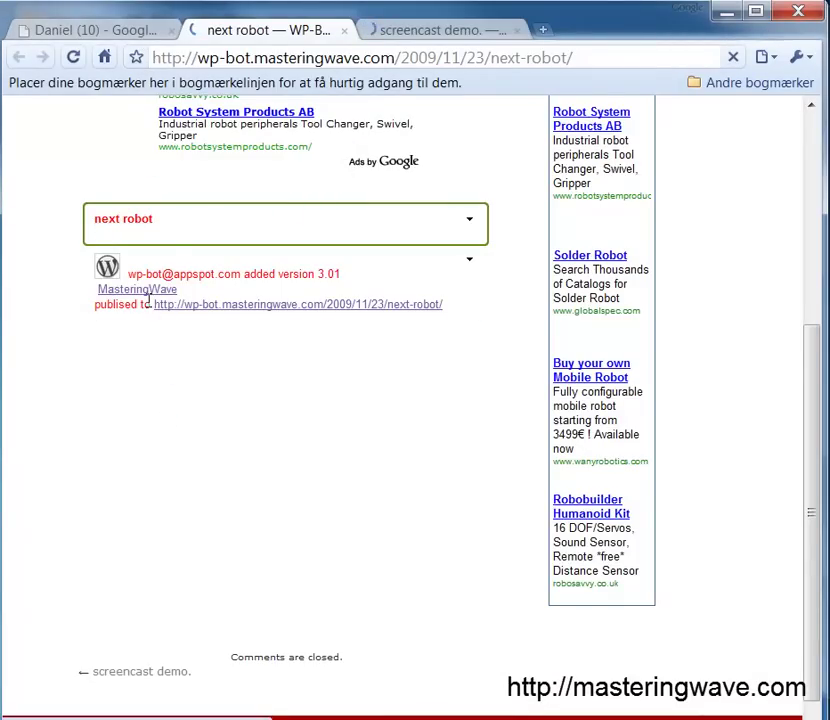